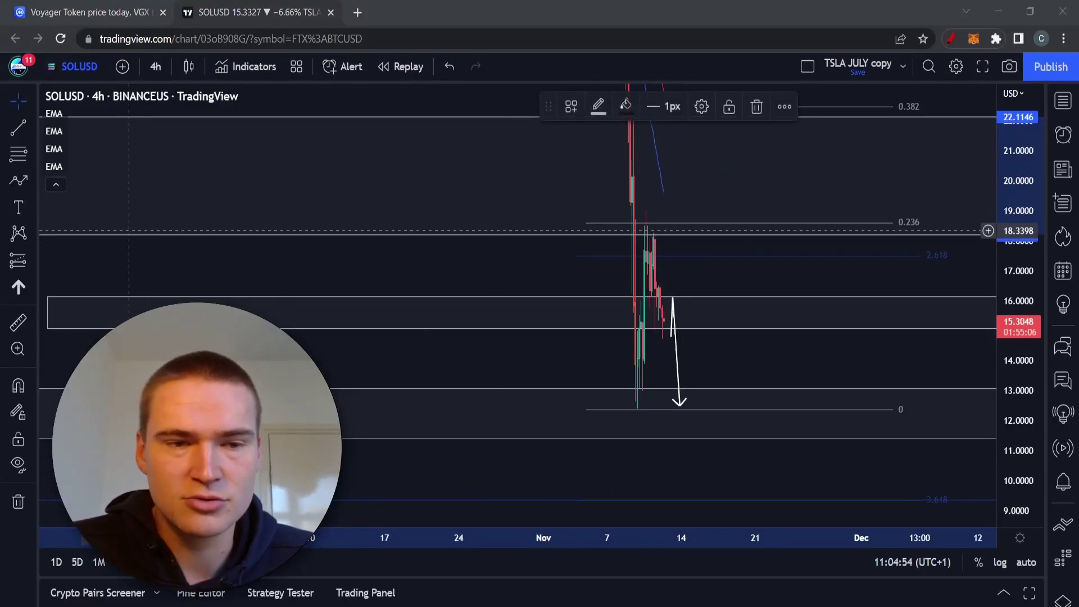
Step: Look up Solana on CoinMarketCap, showing SOL at $15.39, down 12.39%
{"action": "left_click", "coordinate": [166, 278]}
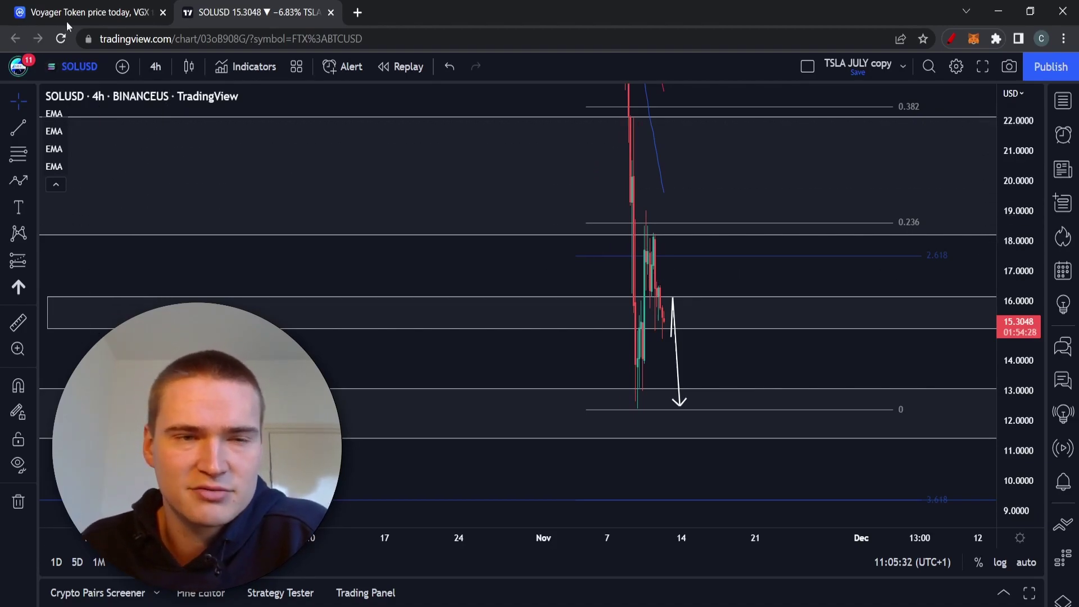
{"action": "left_click", "coordinate": [84, 12]}
{"action": "scroll", "coordinate": [939, 209], "scroll_direction": "up", "scroll_amount": 3}
{"action": "scroll", "coordinate": [939, 209], "scroll_direction": "up", "scroll_amount": 5}
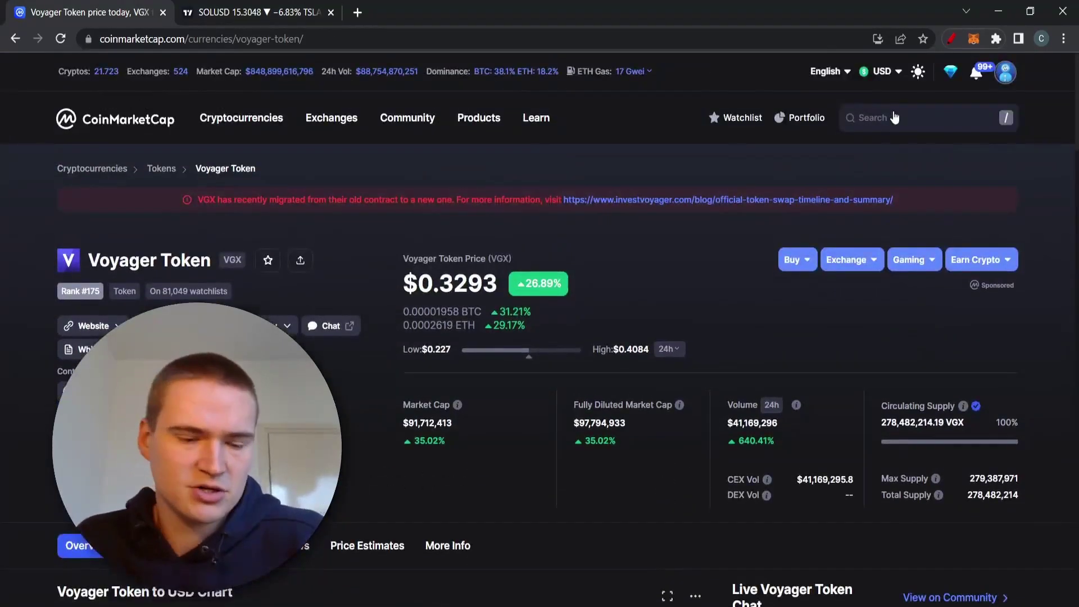
{"action": "left_click", "coordinate": [893, 111]}
{"action": "type", "text": "sol"}
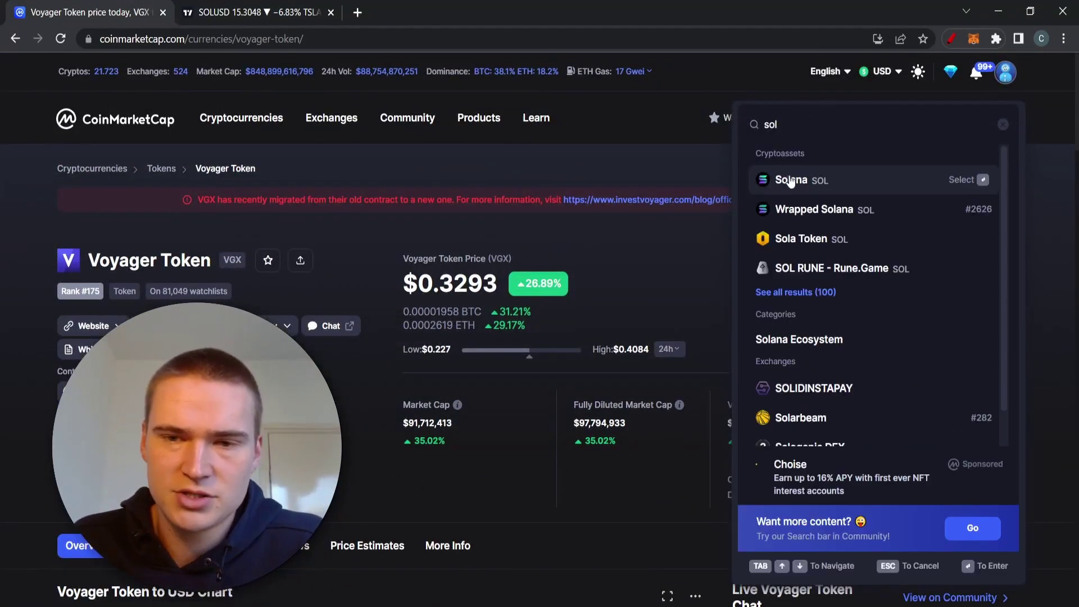
{"action": "left_click", "coordinate": [791, 180]}
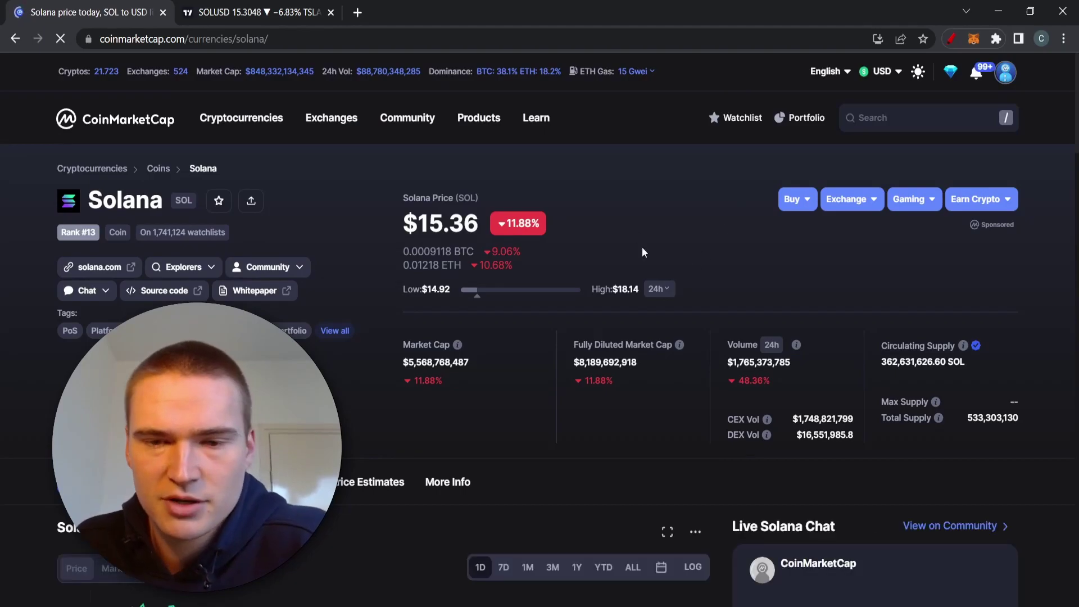
{"action": "scroll", "coordinate": [656, 219], "scroll_direction": "down", "scroll_amount": 1}
{"action": "scroll", "coordinate": [740, 305], "scroll_direction": "down", "scroll_amount": 3}
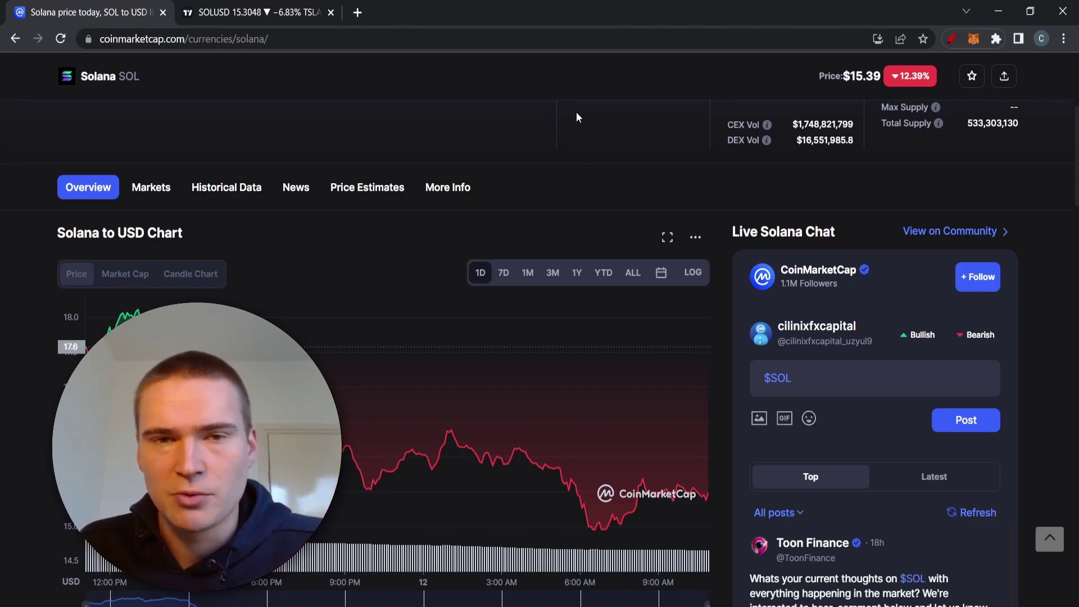
{"action": "scroll", "coordinate": [576, 113], "scroll_direction": "up", "scroll_amount": 5}
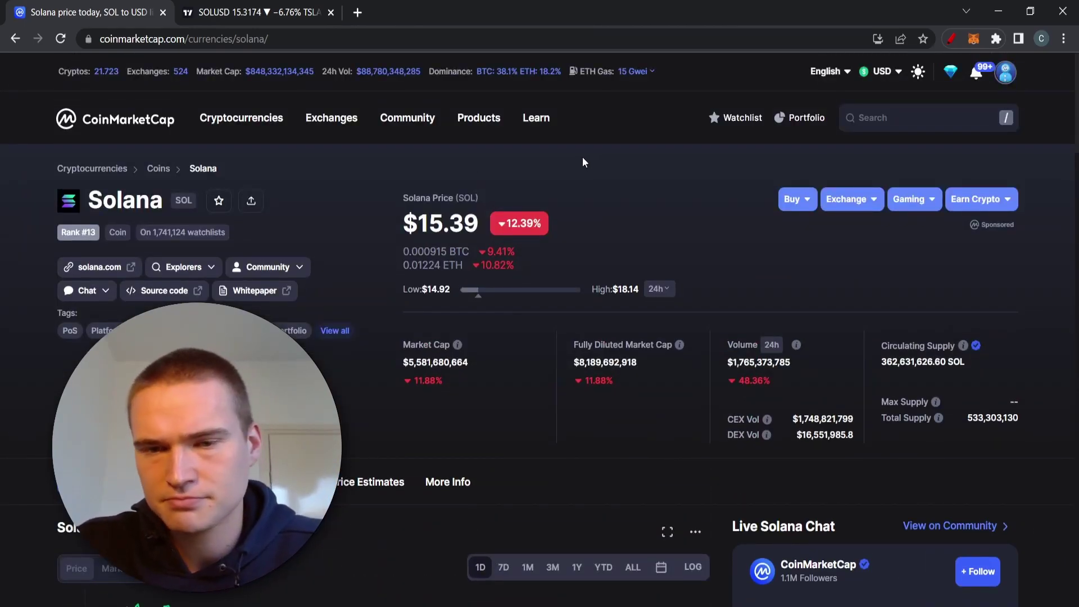
Step: Rescale the SOLUSD 4h chart to review the bearish arrow toward the $12–13 zone
{"action": "left_click", "coordinate": [244, 12]}
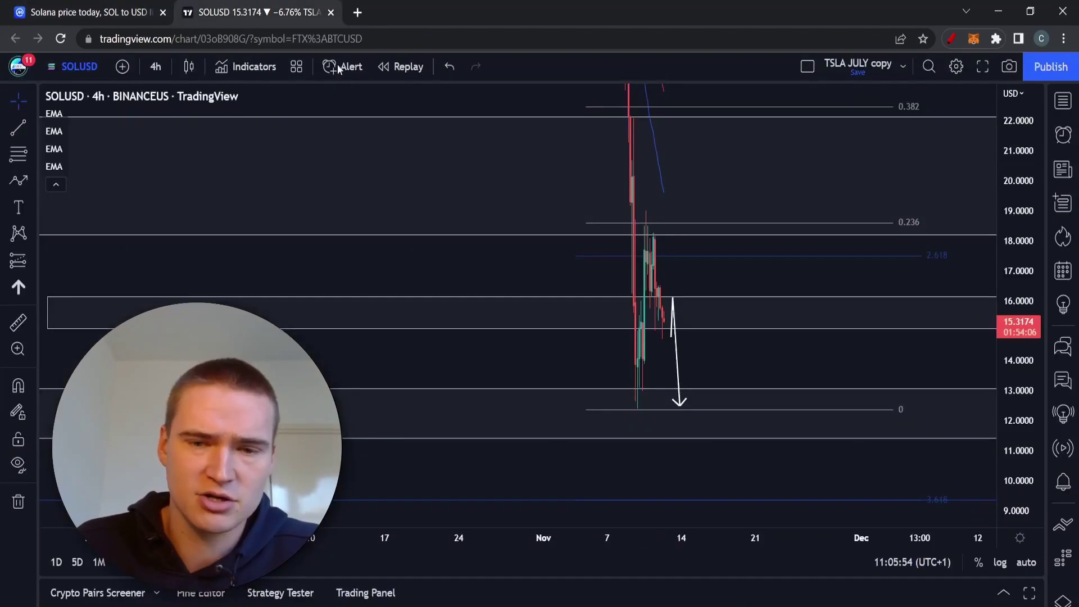
{"action": "scroll", "coordinate": [717, 380], "scroll_direction": "down", "scroll_amount": 1}
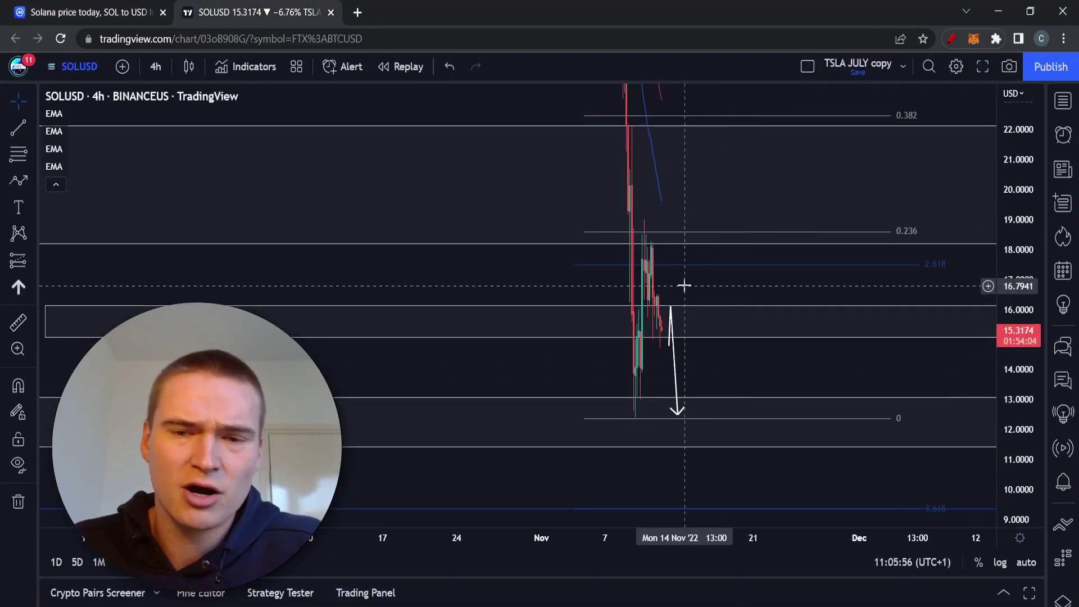
{"action": "left_click_drag", "start_coordinate": [736, 355], "coordinate": [710, 380]}
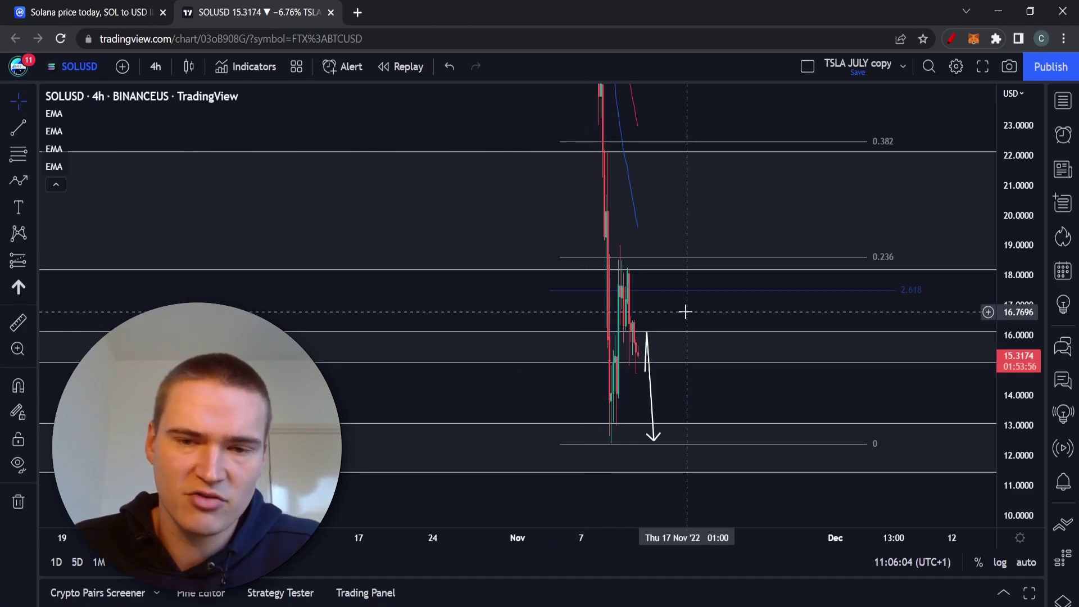
{"action": "left_click_drag", "start_coordinate": [605, 352], "coordinate": [618, 338]}
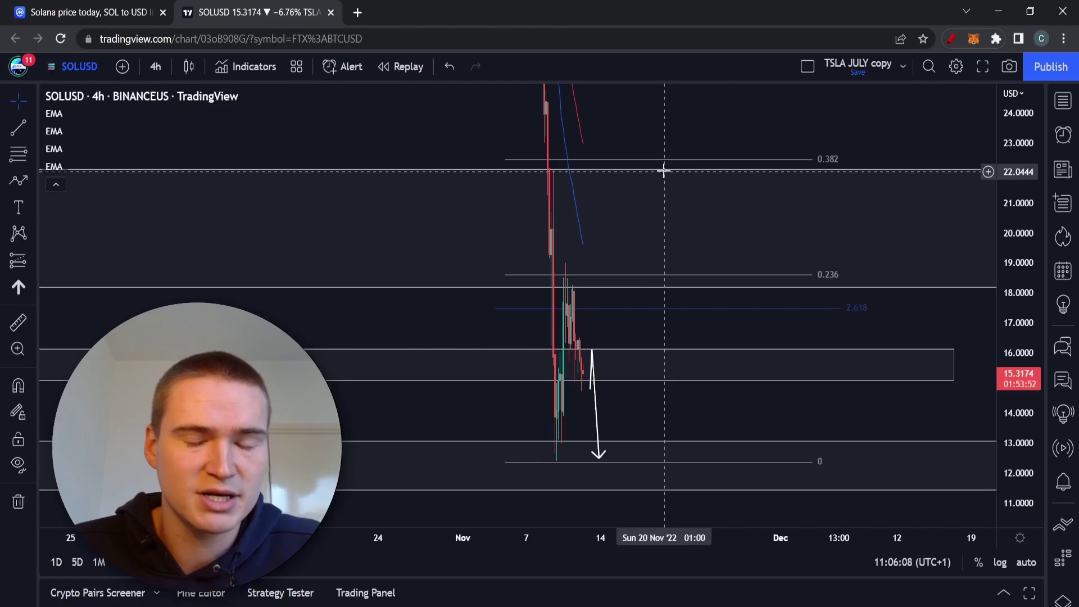
{"action": "mouse_move", "coordinate": [1017, 316]}
{"action": "left_mouse_down"}
{"action": "mouse_move", "coordinate": [1018, 386]}
{"action": "mouse_move", "coordinate": [1018, 338]}
{"action": "left_mouse_up"}
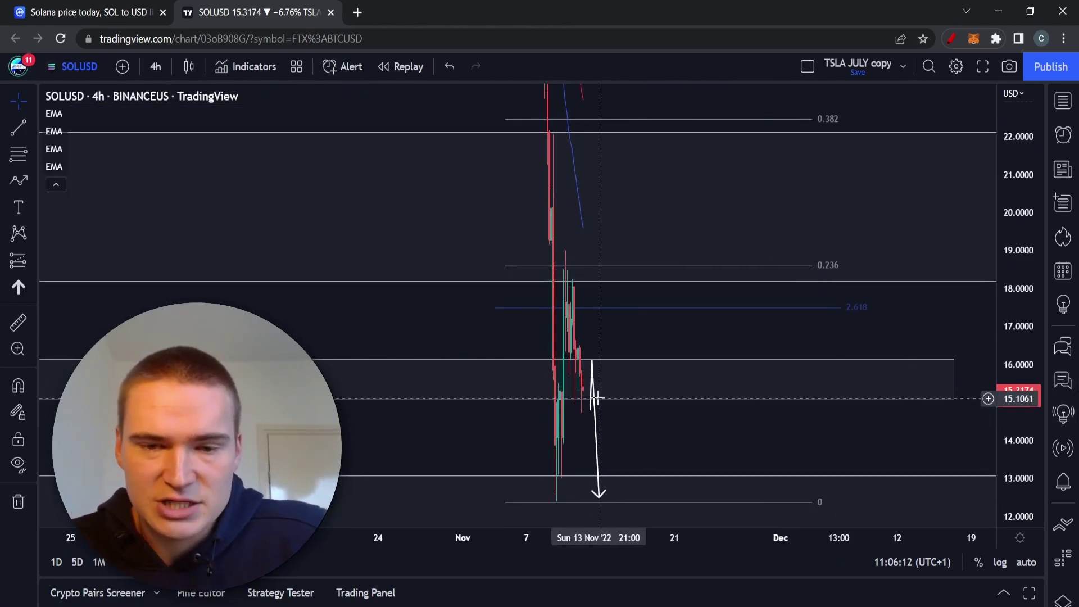
{"action": "left_click", "coordinate": [595, 408]}
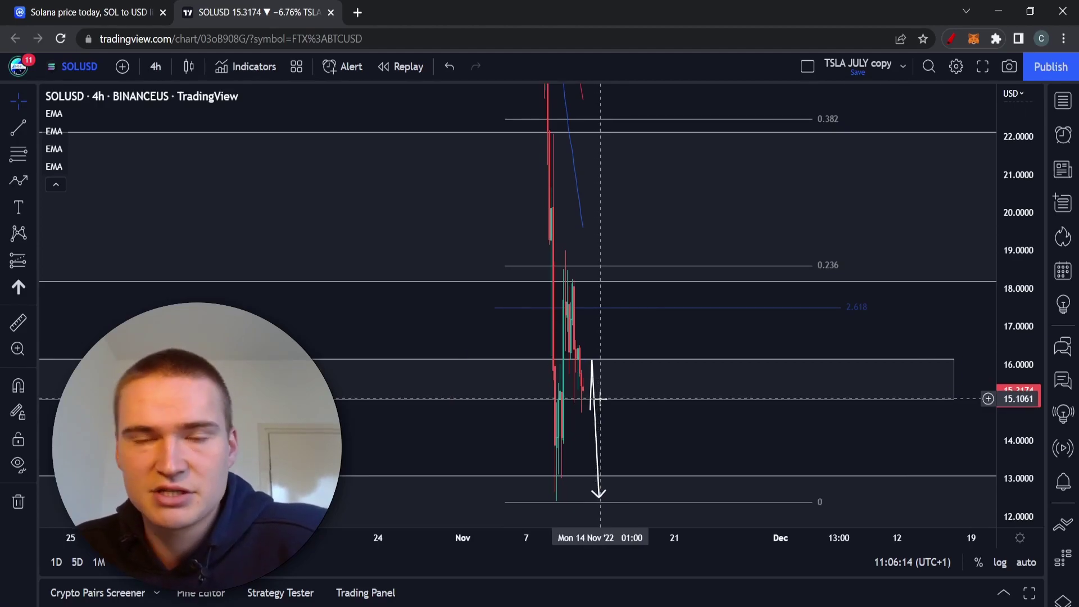
{"action": "left_click_drag", "start_coordinate": [1019, 337], "coordinate": [1018, 363]}
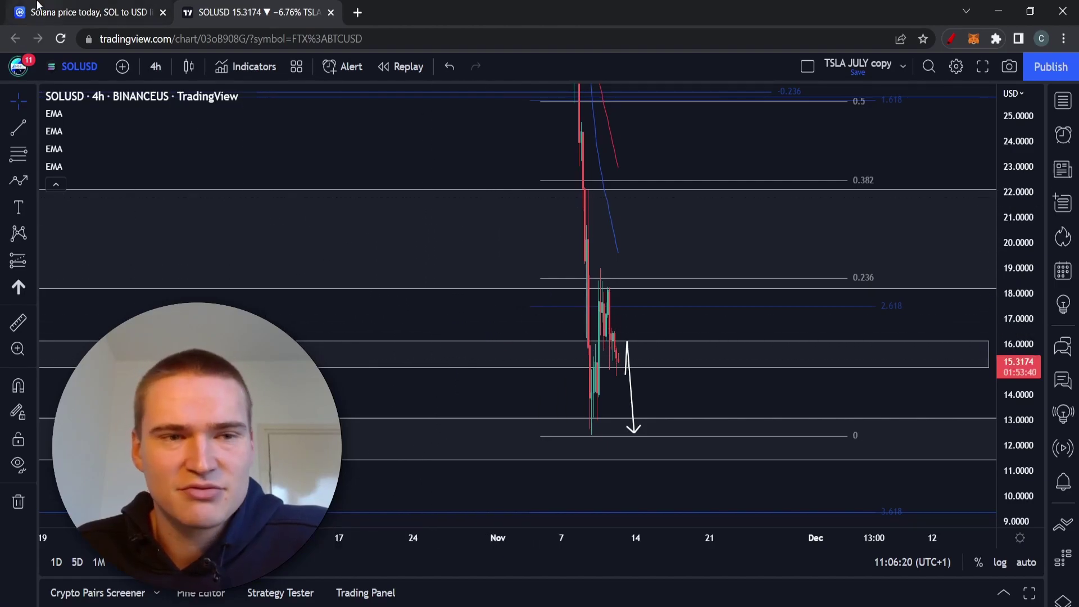
Step: Check the FTX Token page on CoinMarketCap, then return to the SOLUSD chart
{"action": "left_click", "coordinate": [84, 12]}
{"action": "left_click", "coordinate": [887, 120]}
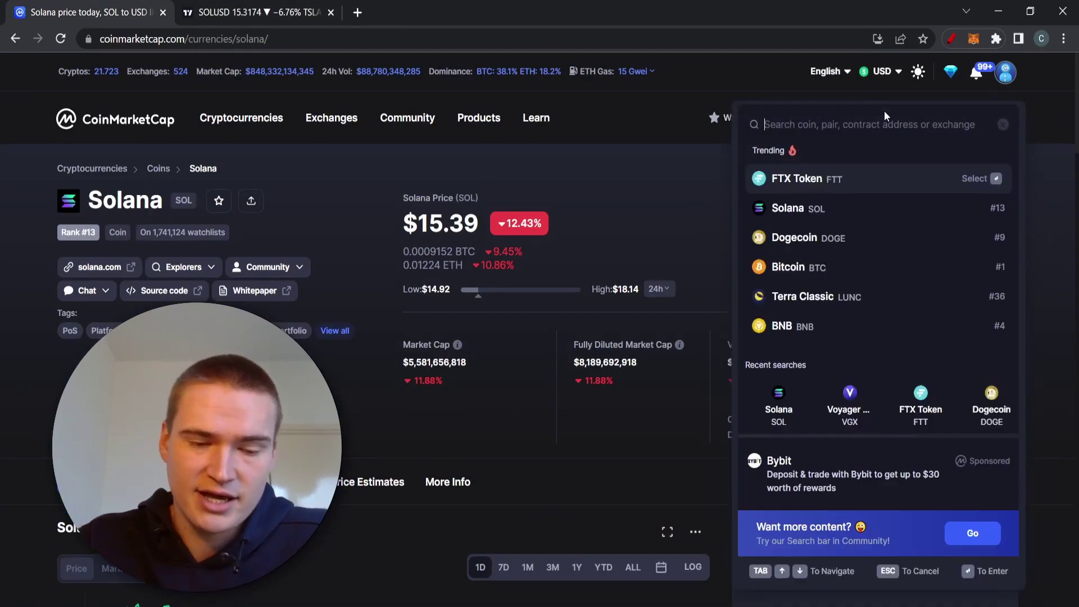
{"action": "type", "text": "ftx"}
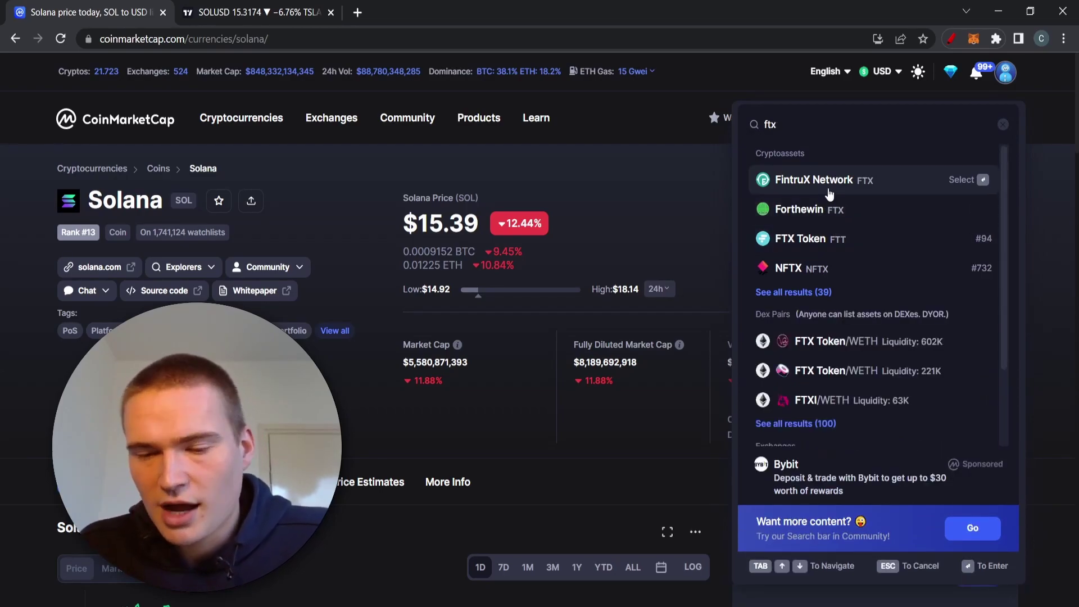
{"action": "left_click", "coordinate": [801, 239]}
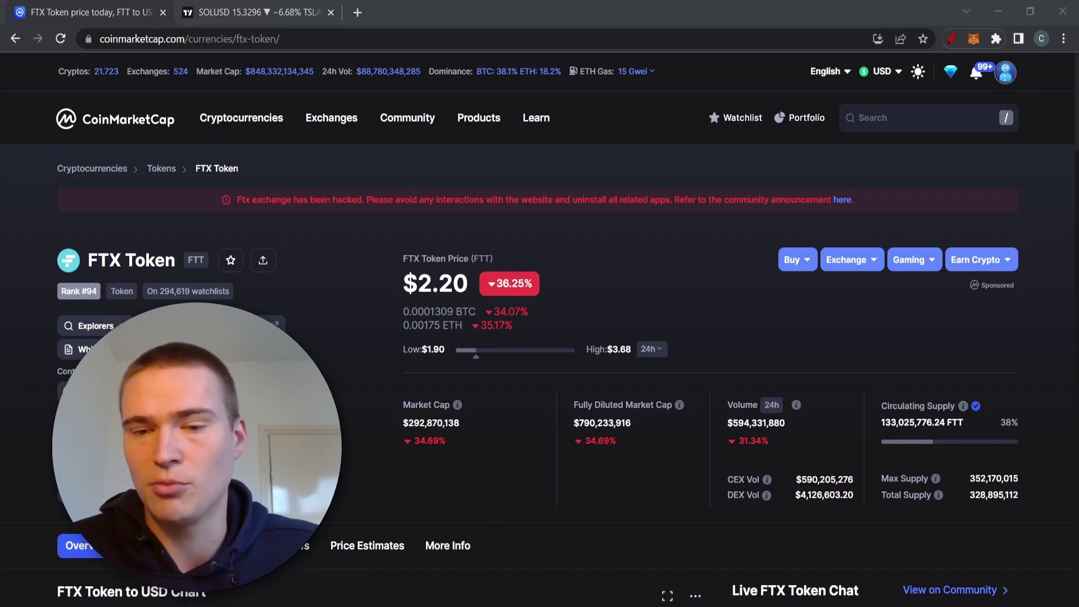
{"action": "left_click", "coordinate": [257, 12]}
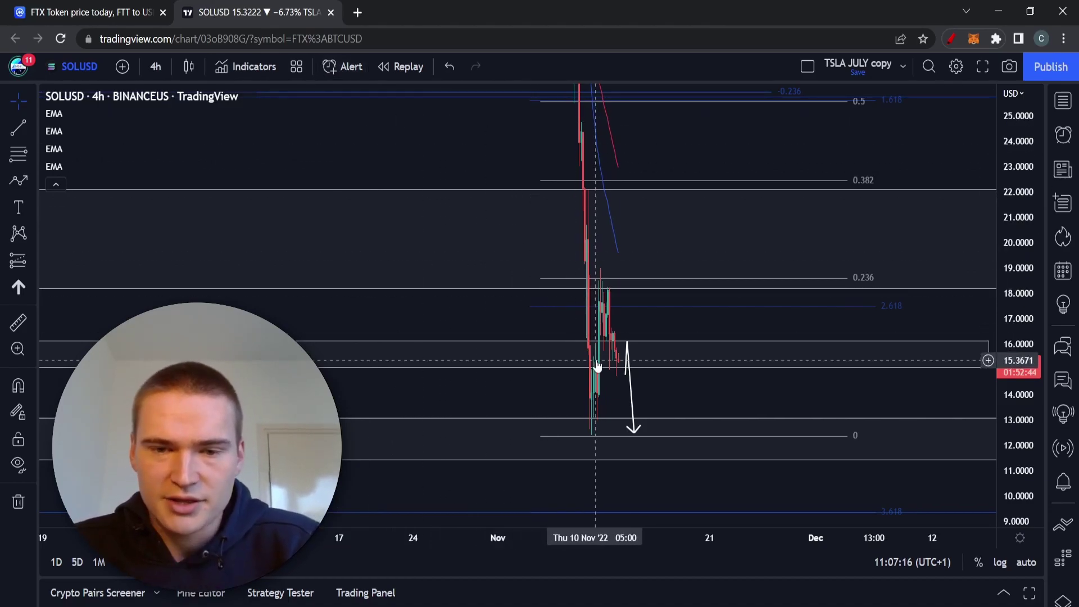
Step: Delete the old down arrow and draw a zigzag bullish path from about 15 to 21
{"action": "left_click", "coordinate": [629, 373]}
{"action": "left_click", "coordinate": [757, 106]}
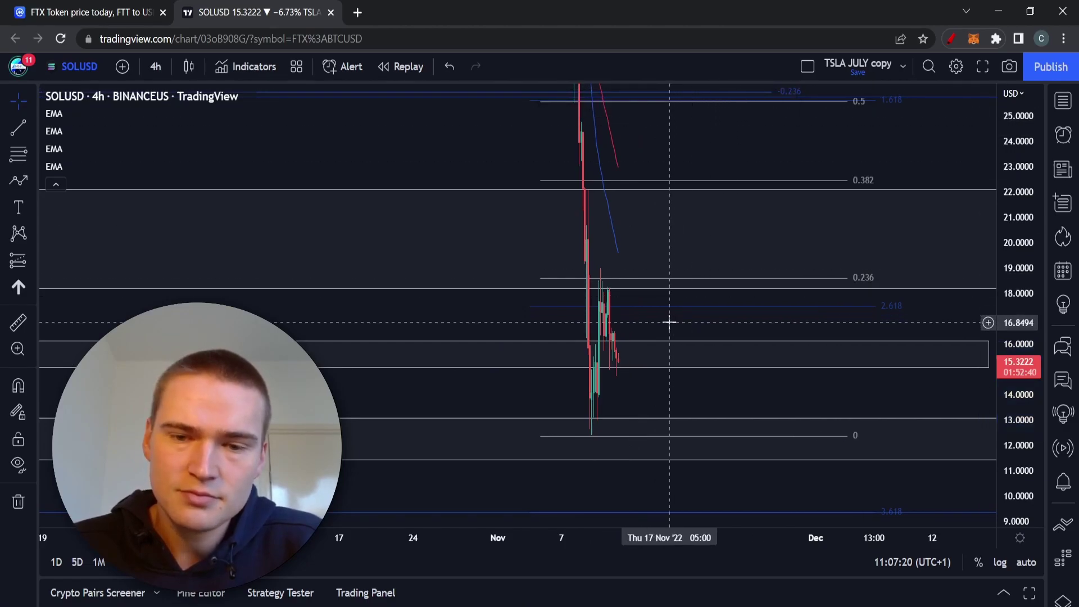
{"action": "left_click", "coordinate": [17, 180]}
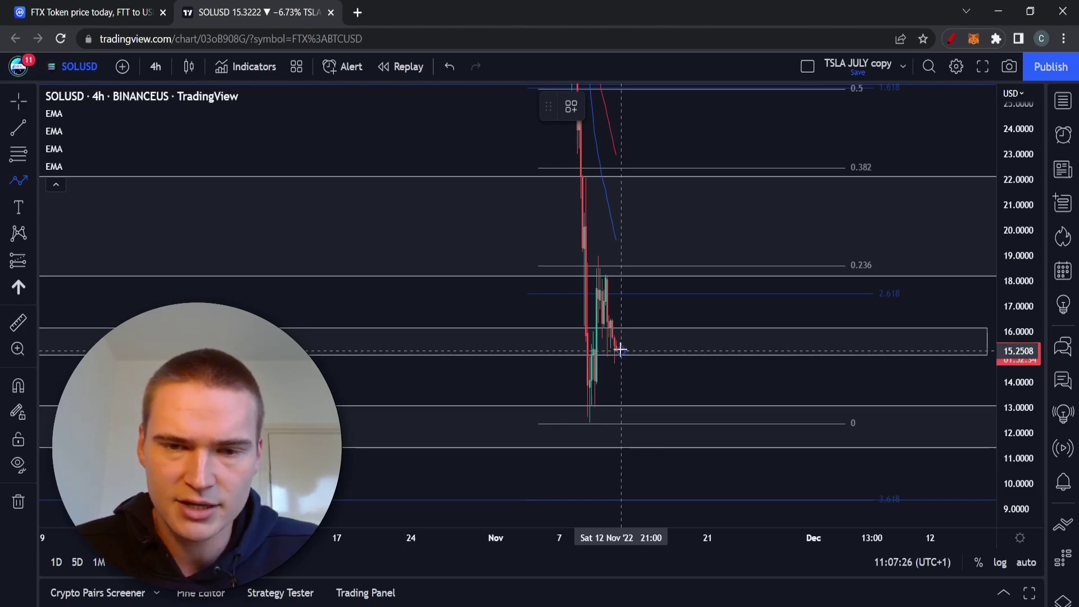
{"action": "mouse_move", "coordinate": [621, 349]}
{"action": "left_mouse_down"}
{"action": "mouse_move", "coordinate": [645, 334]}
{"action": "mouse_move", "coordinate": [669, 202]}
{"action": "left_mouse_up"}
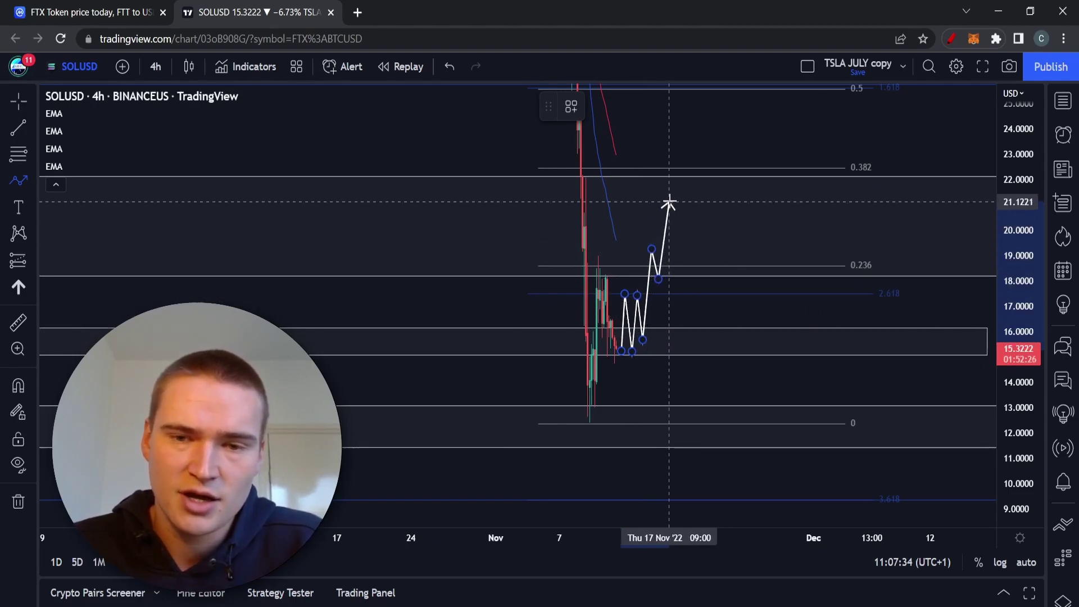
{"action": "left_click", "coordinate": [668, 202]}
{"action": "left_click_drag", "start_coordinate": [674, 279], "coordinate": [805, 253]}
{"action": "left_click", "coordinate": [737, 298]}
{"action": "key", "text": "Escape"}
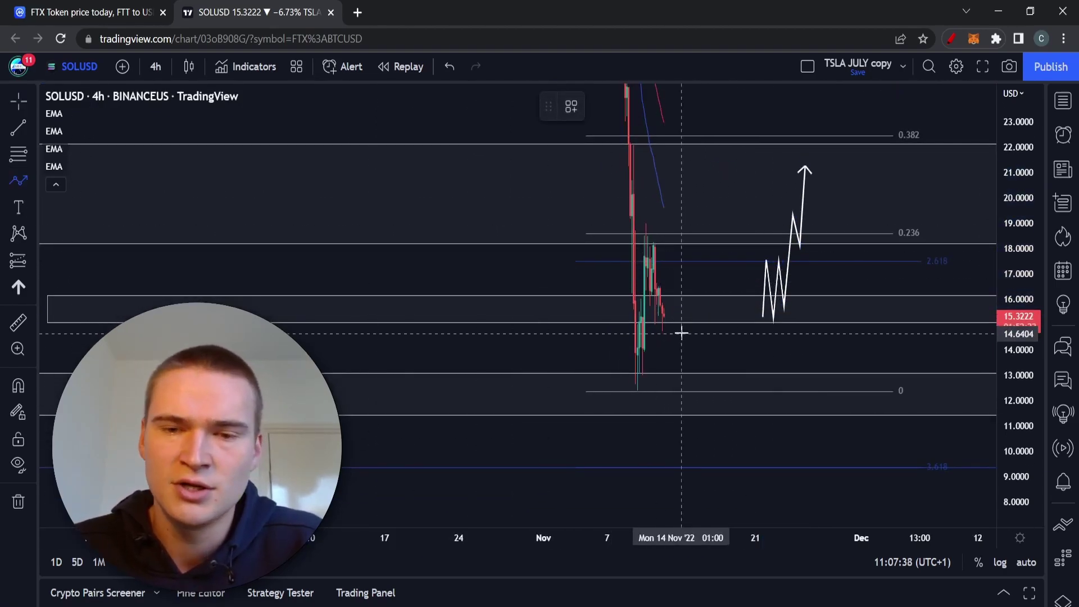
Step: Draw a bearish path from about 16 through 14 and 15, ending in an arrowhead at 12
{"action": "left_click", "coordinate": [664, 287]}
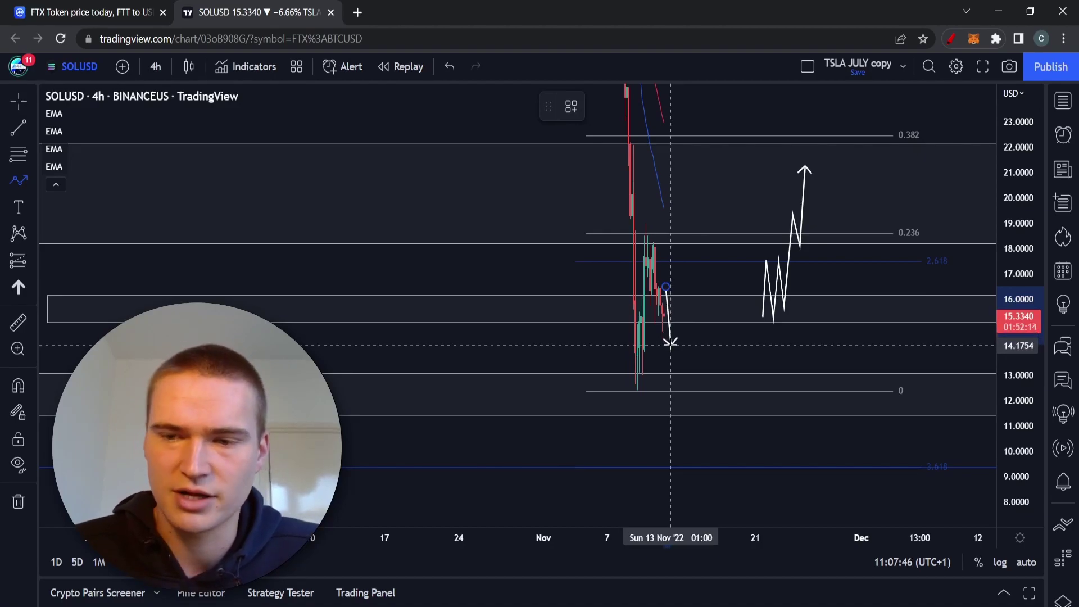
{"action": "left_click", "coordinate": [671, 344]}
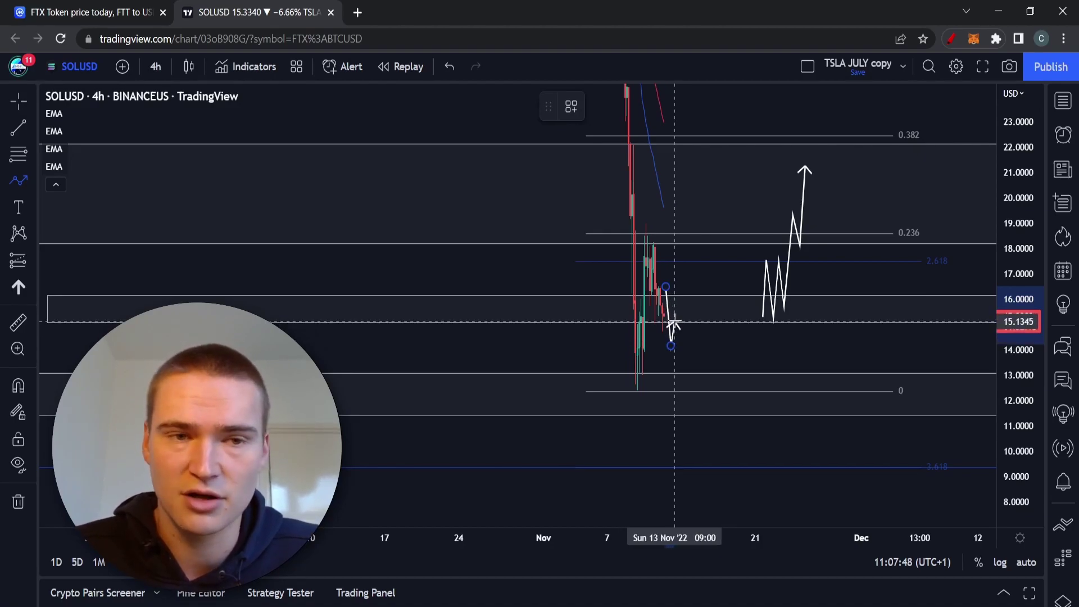
{"action": "left_click", "coordinate": [675, 323]}
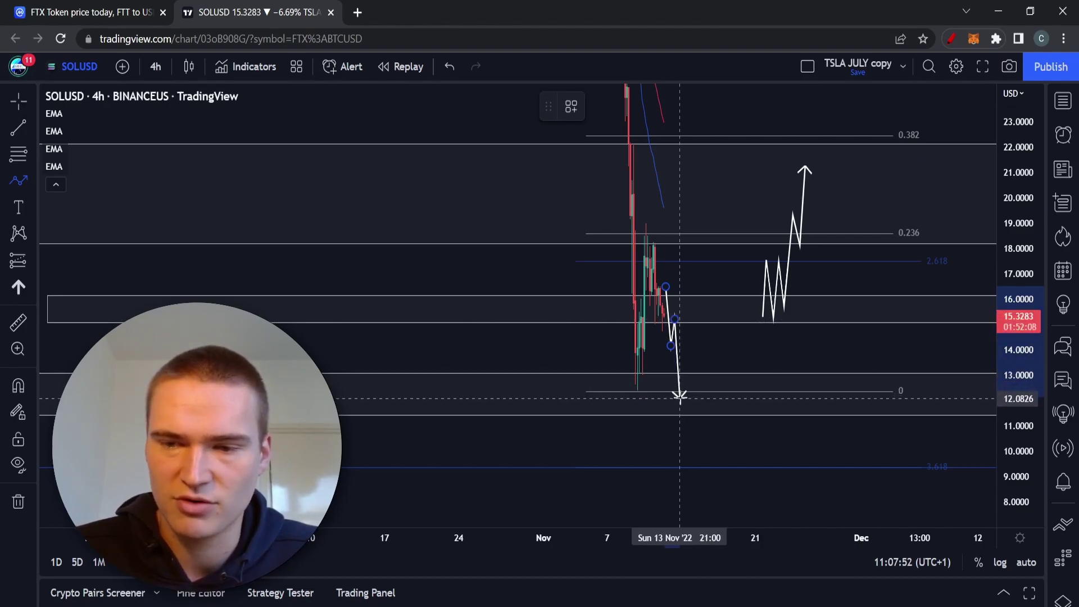
{"action": "double_click", "coordinate": [681, 398]}
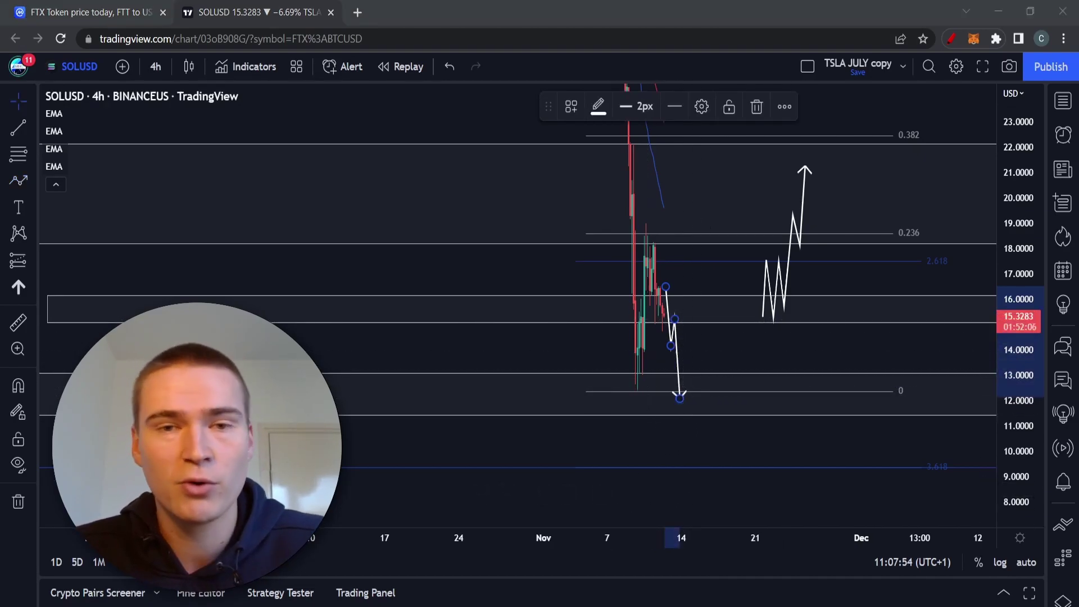
{"action": "left_click", "coordinate": [177, 253]}
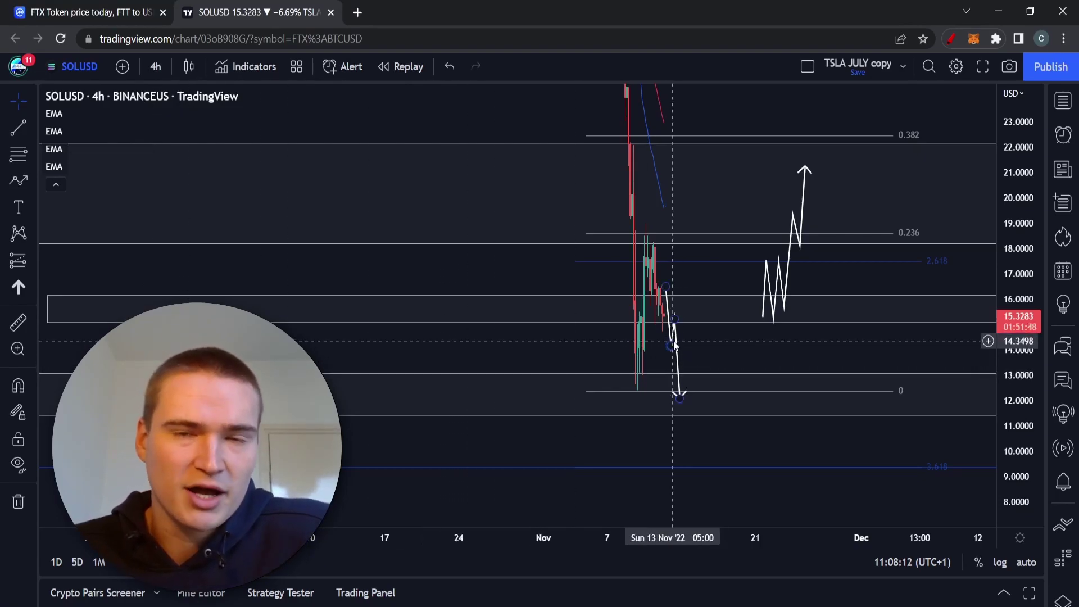
{"action": "left_click_drag", "start_coordinate": [594, 356], "coordinate": [683, 396]}
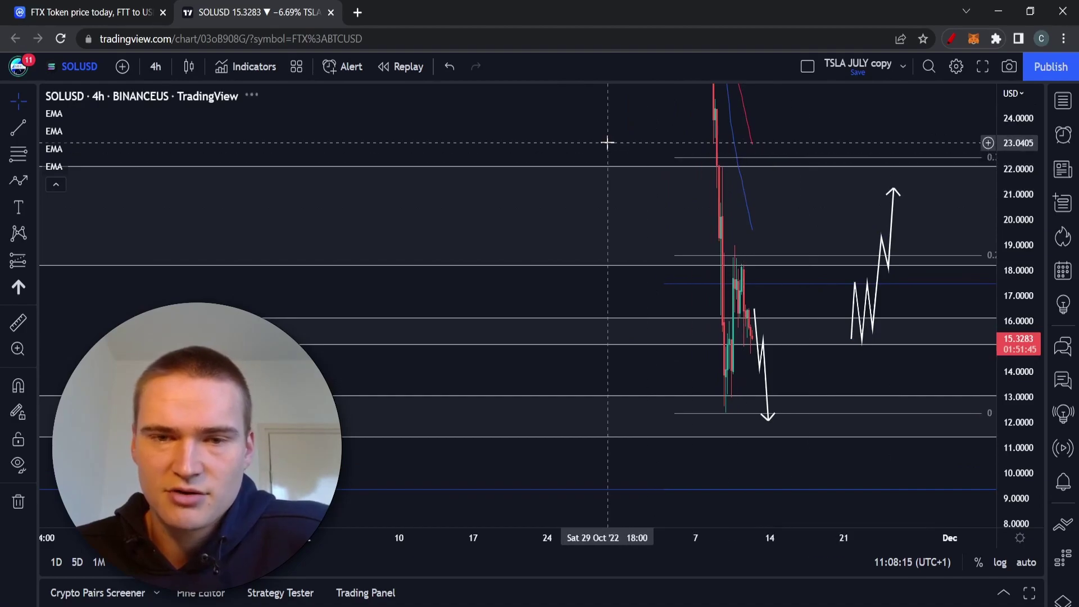
{"action": "scroll", "coordinate": [734, 186], "scroll_direction": "up", "scroll_amount": 2}
{"action": "key", "text": "ctrl+z"}
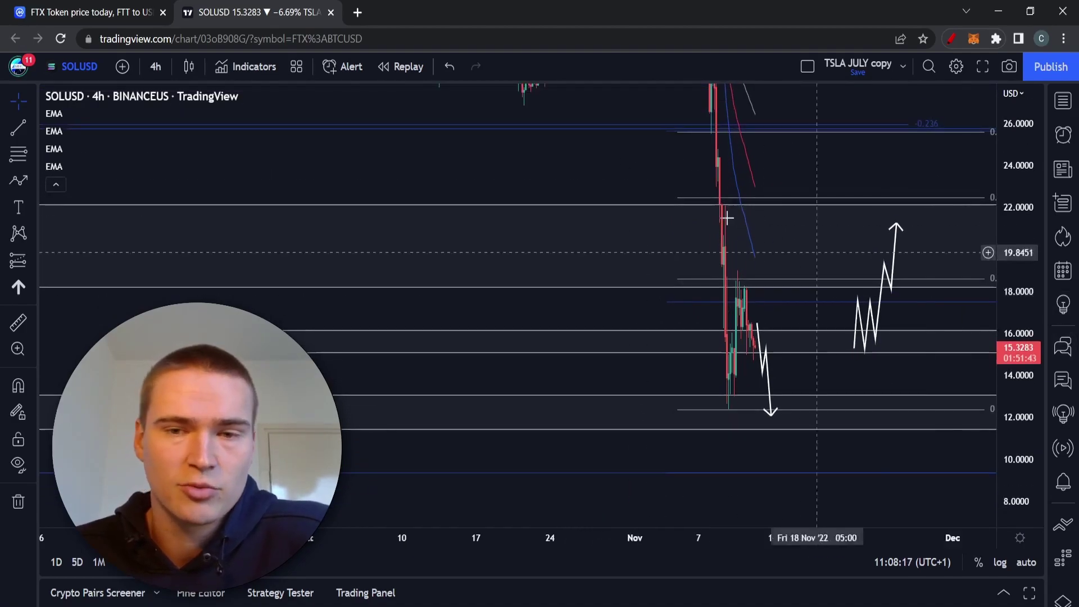
{"action": "scroll", "coordinate": [776, 320], "scroll_direction": "down", "scroll_amount": 3}
{"action": "scroll", "coordinate": [717, 253], "scroll_direction": "down", "scroll_amount": 5}
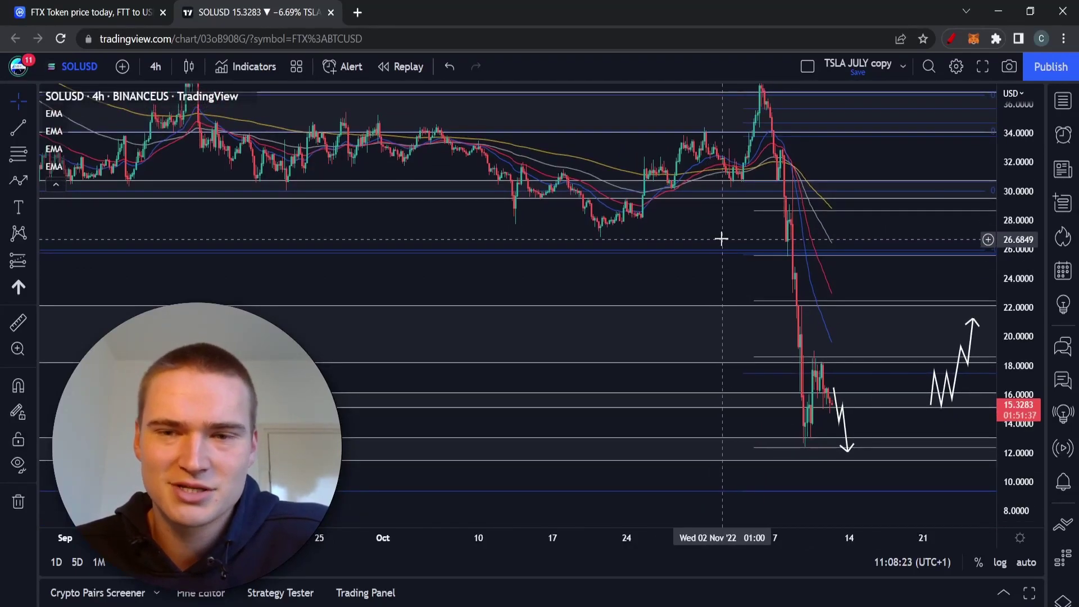
{"action": "left_click_drag", "start_coordinate": [721, 239], "coordinate": [691, 240]}
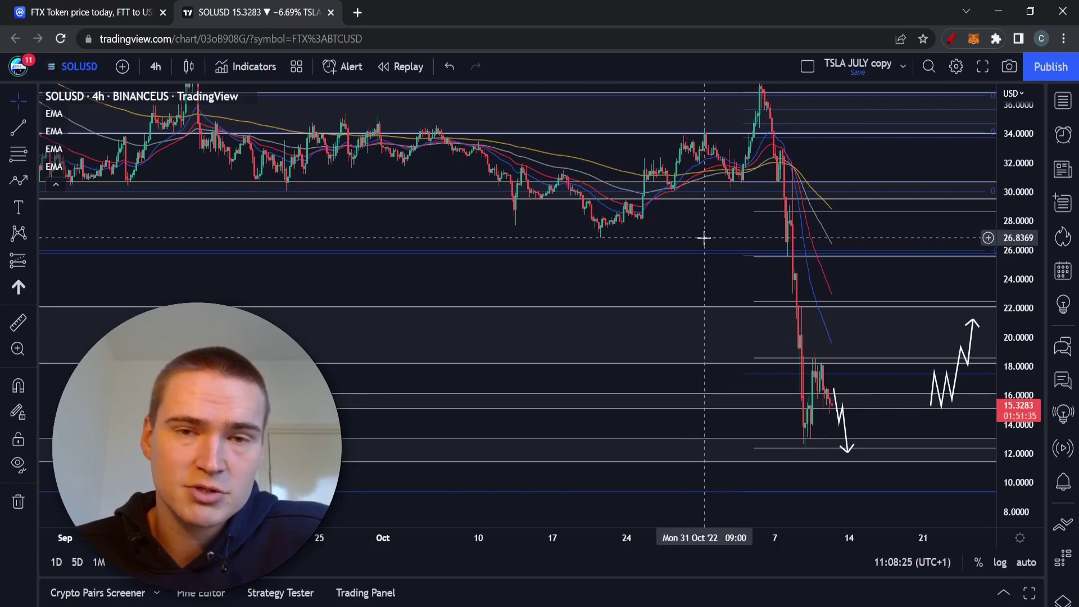
{"action": "mouse_move", "coordinate": [704, 238]}
{"action": "left_mouse_down"}
{"action": "mouse_move", "coordinate": [724, 219]}
{"action": "mouse_move", "coordinate": [988, 279]}
{"action": "left_mouse_up"}
{"action": "scroll", "coordinate": [641, 237], "scroll_direction": "down", "scroll_amount": 3}
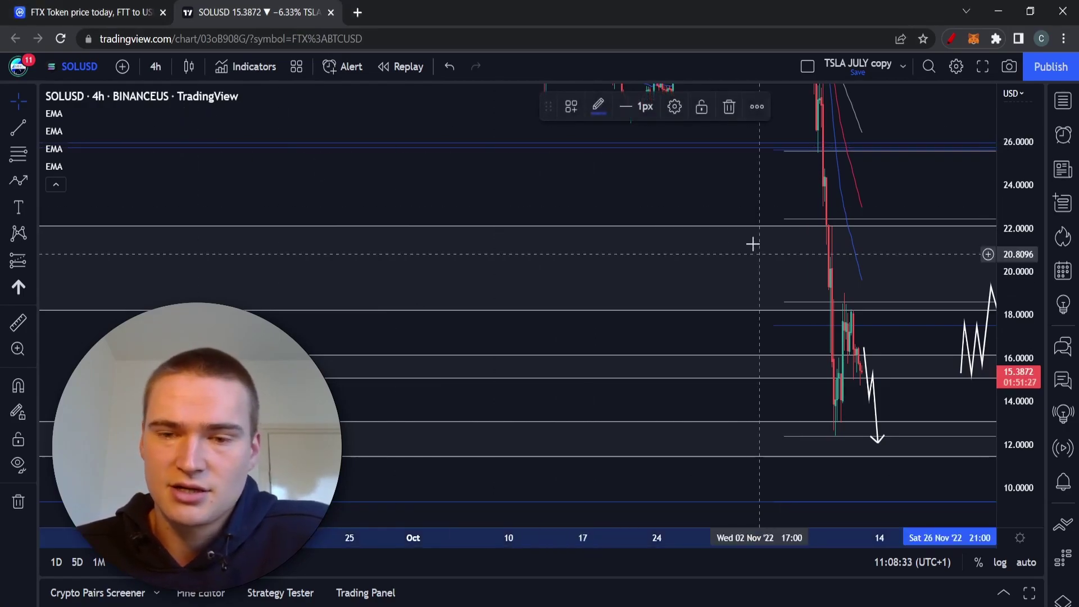
{"action": "left_click_drag", "start_coordinate": [718, 323], "coordinate": [718, 385]}
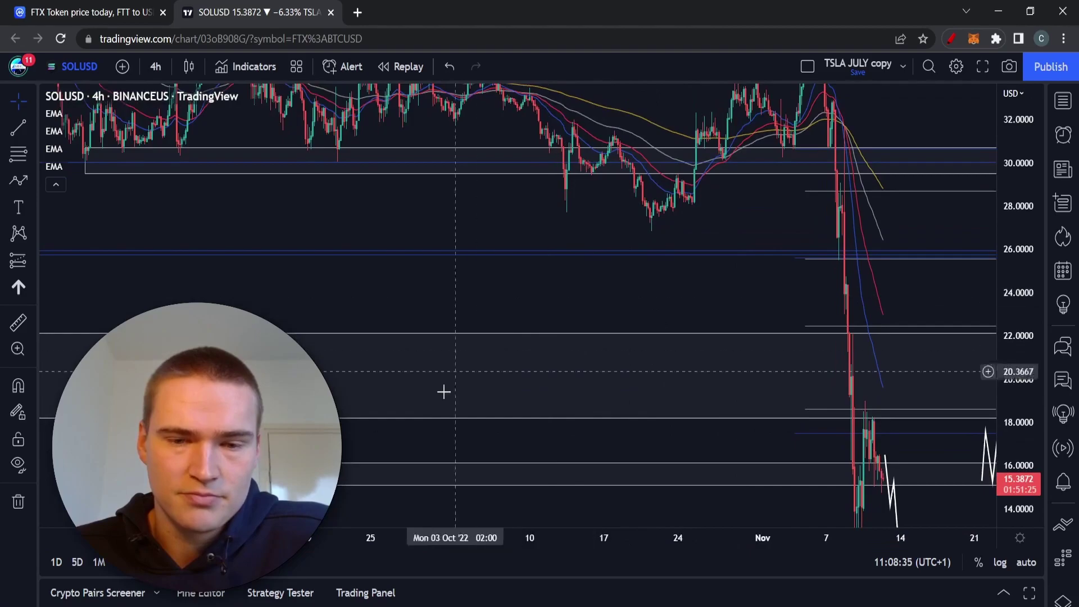
{"action": "left_click_drag", "start_coordinate": [666, 296], "coordinate": [644, 261]}
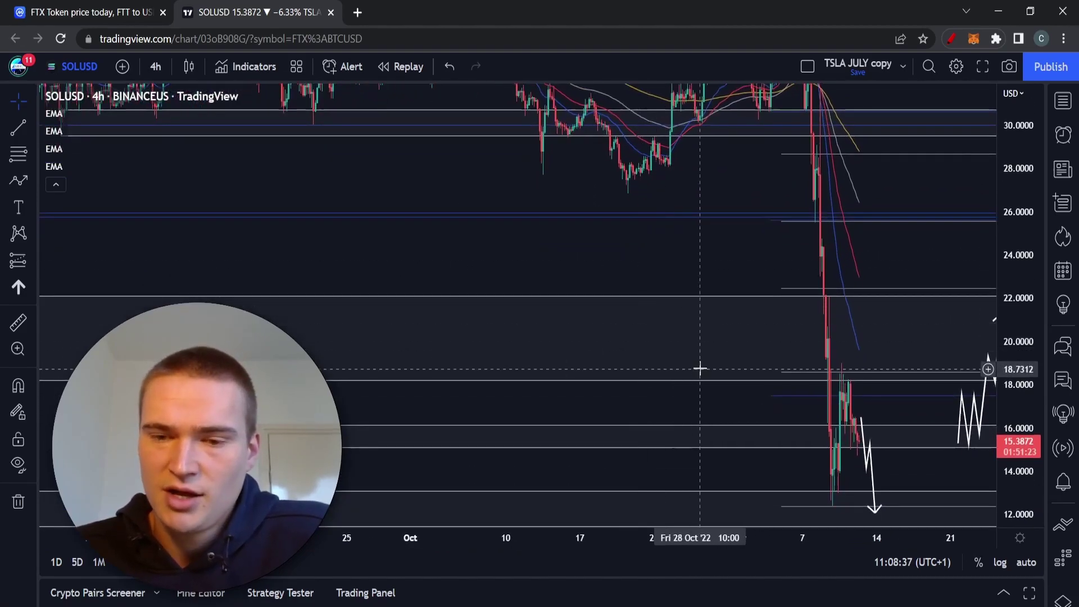